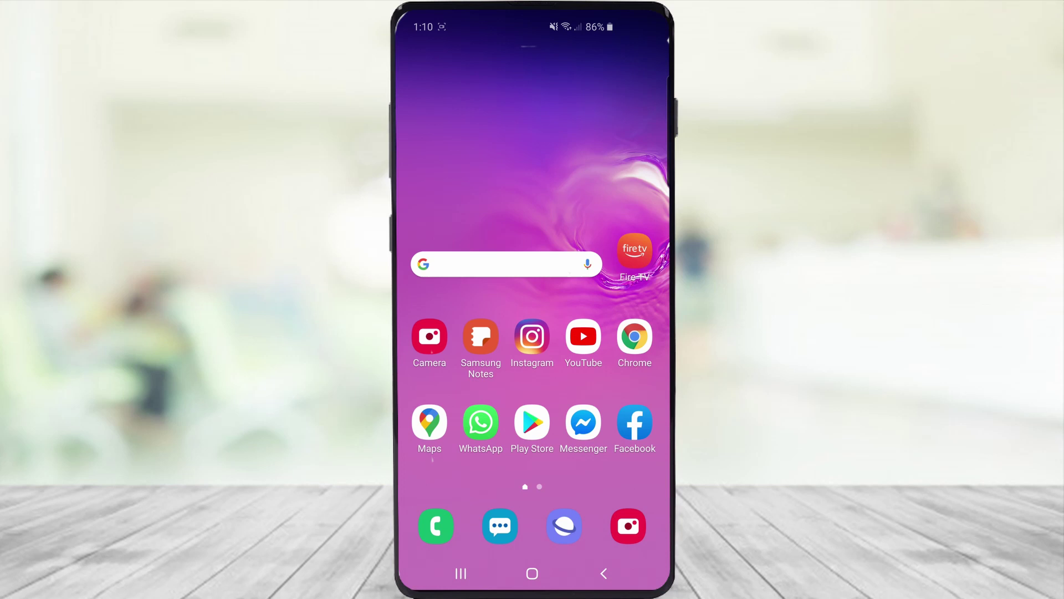
Launch the Camera app from the home screen
click(429, 336)
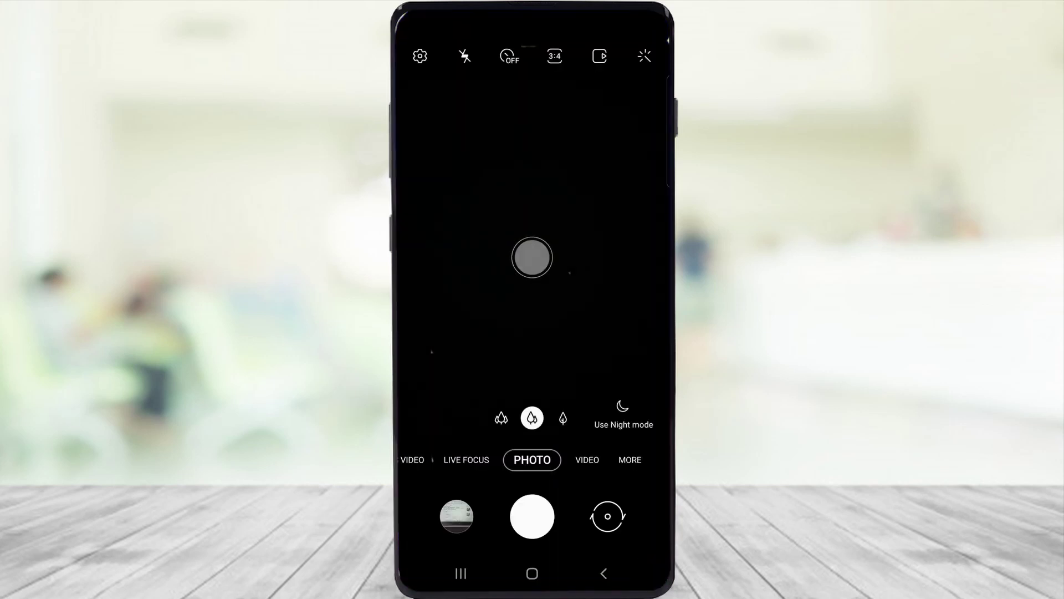
Bring up the Rear video size options showing 16:9 UHD (60 fps) 3840x2160
click(419, 56)
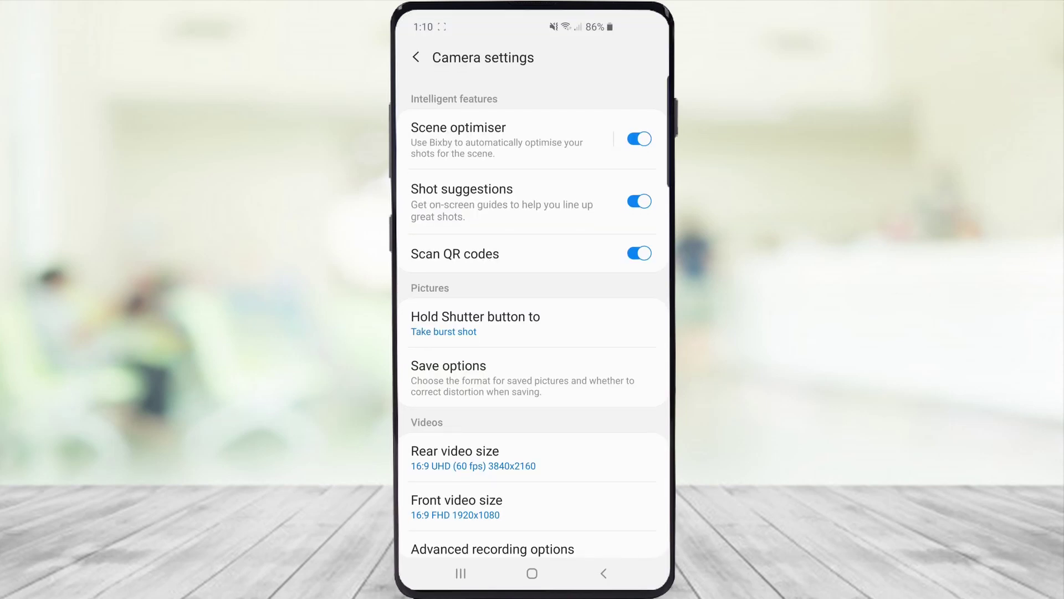
click(455, 457)
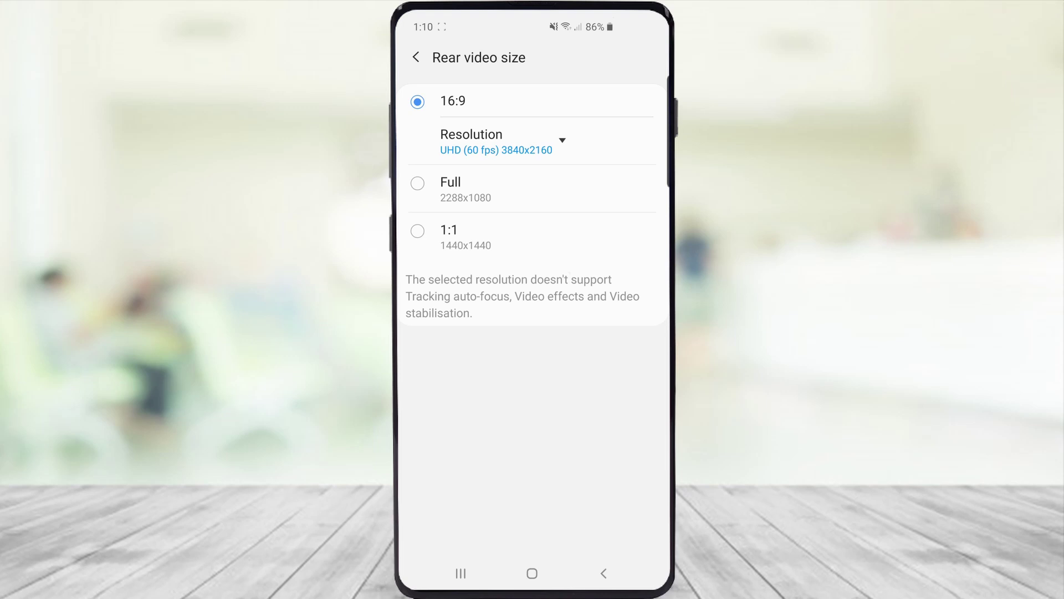
click(499, 141)
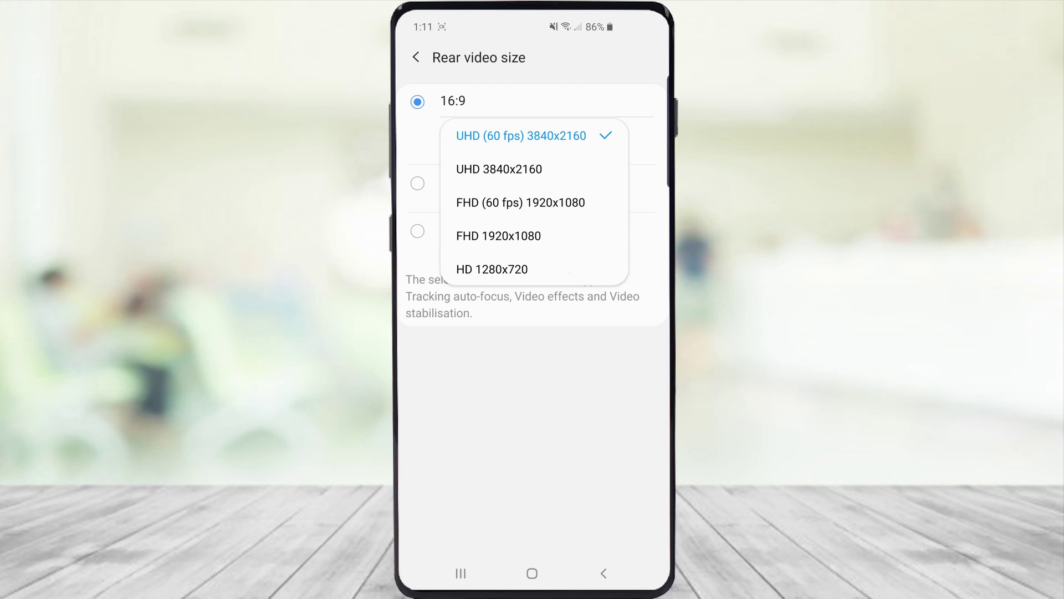
key(Escape)
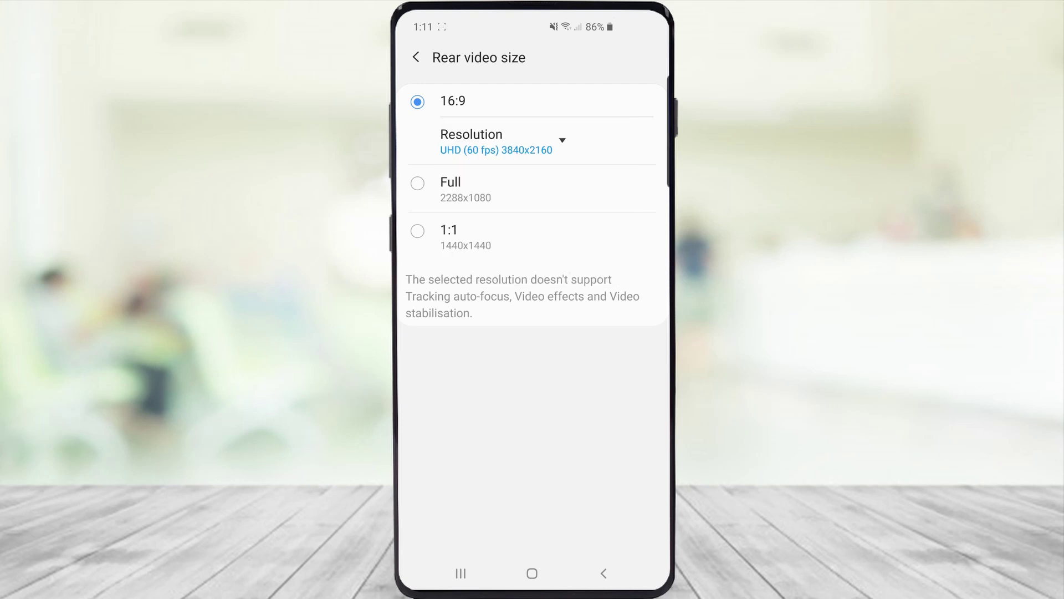